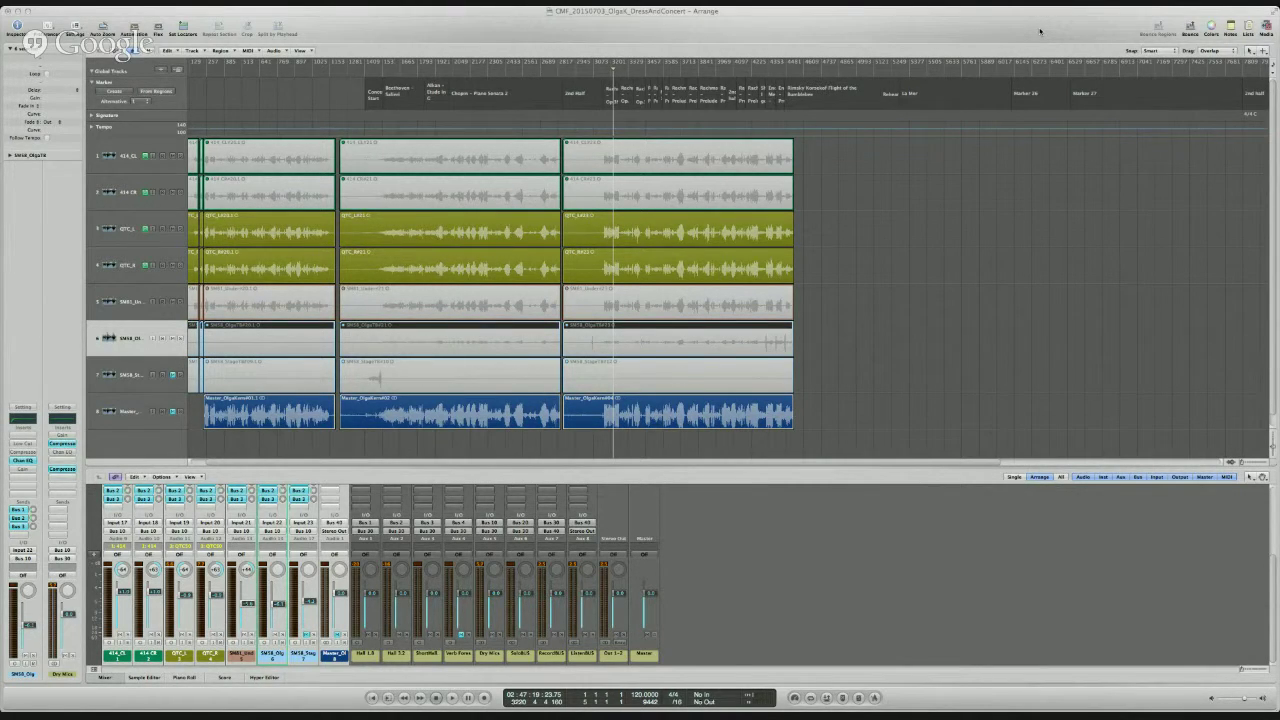
Enlarge the mixer to show the full channel strips and select the two SM58 microphone channels in turn.
left_click(1040, 31)
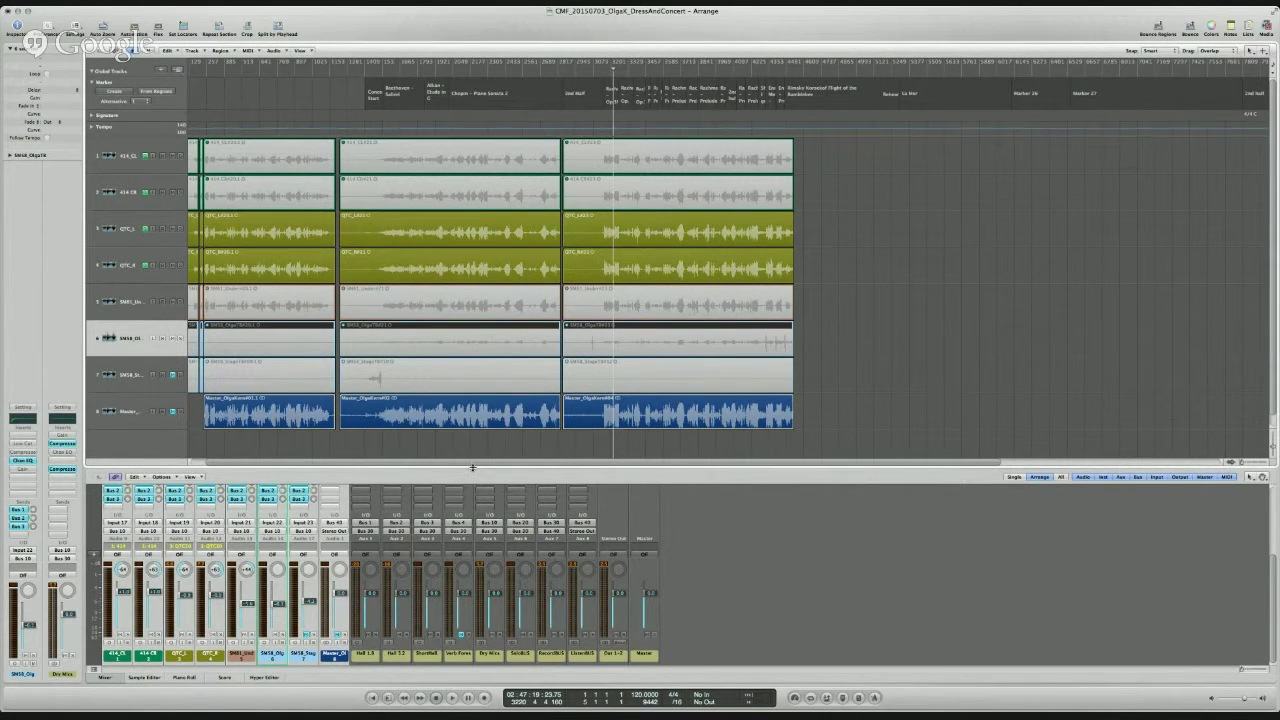
left_click_drag(472, 466, 475, 222)
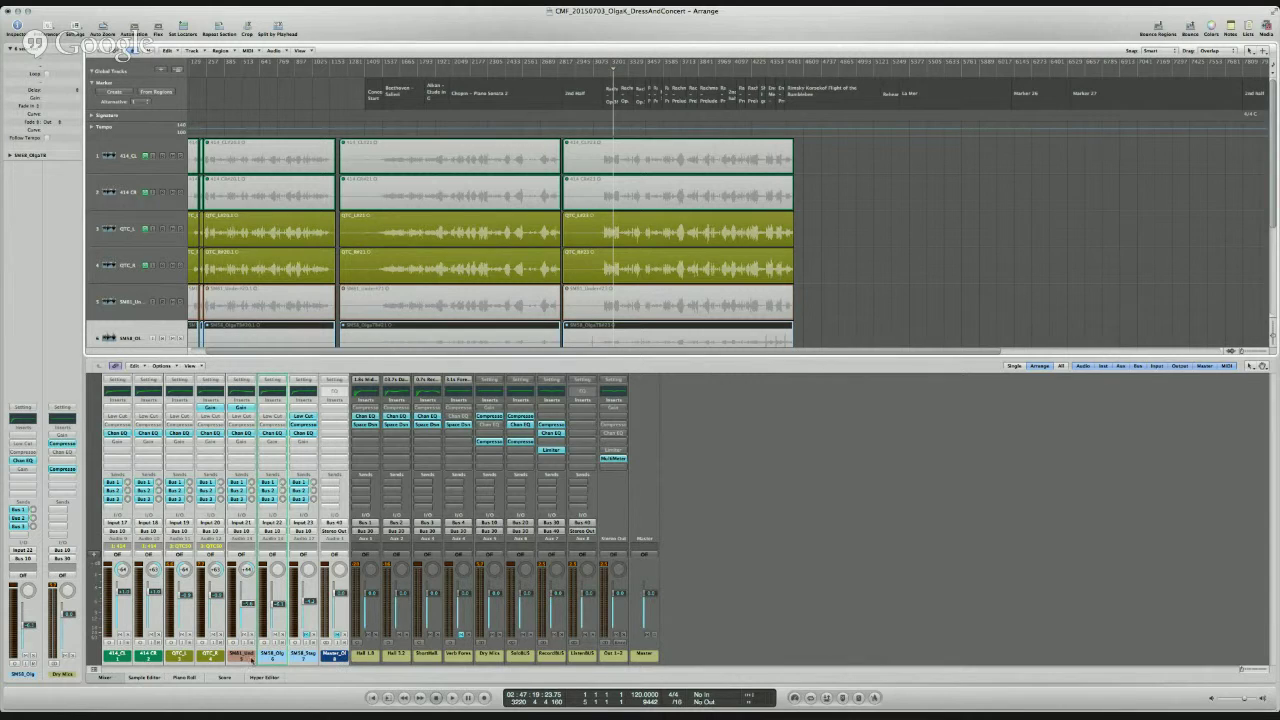
left_click(266, 660)
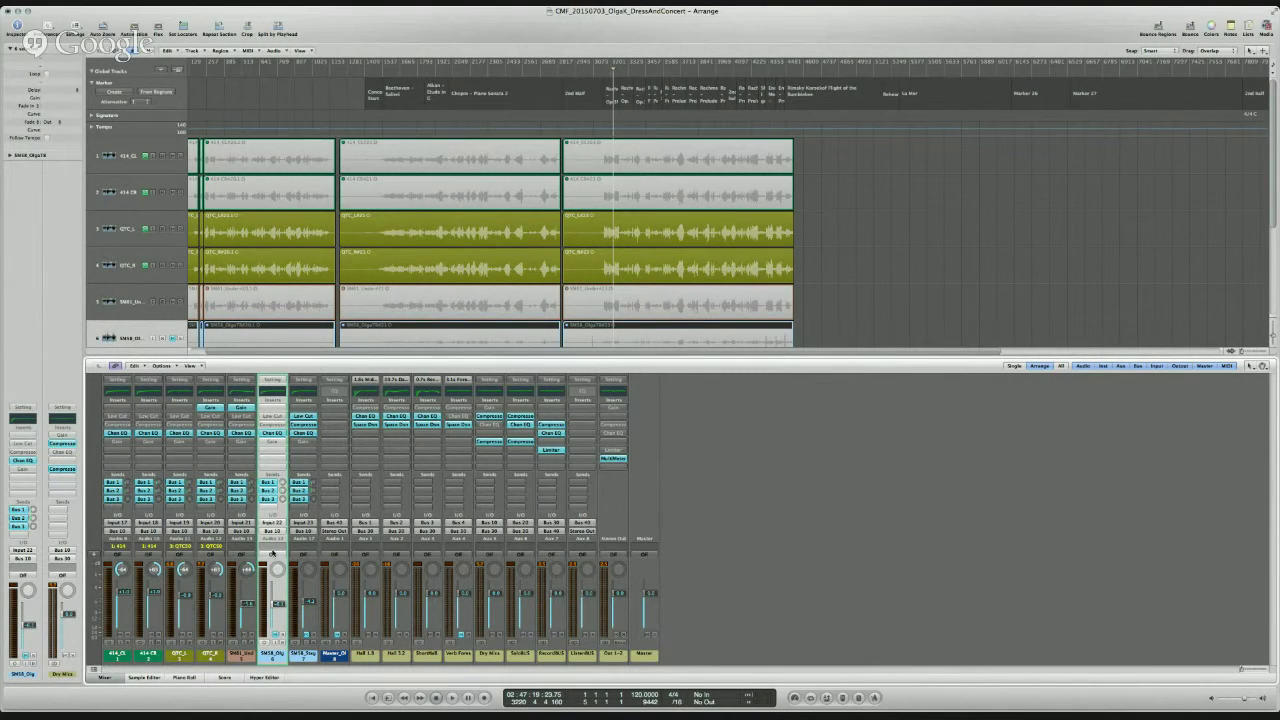
left_click(309, 664)
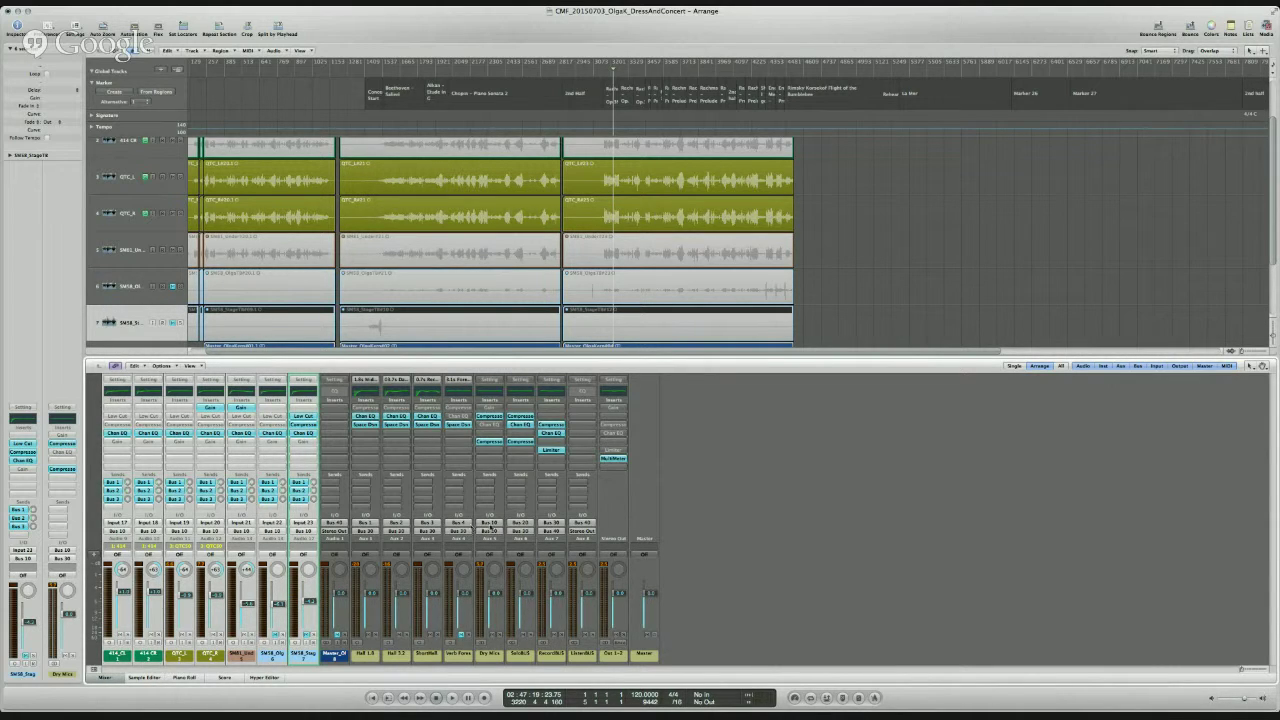
Inspect the Dry Mics, Hall 1.8, Hall 3.2, RecordBUS and ListenBUS channels in the mixer one after another.
left_click(491, 656)
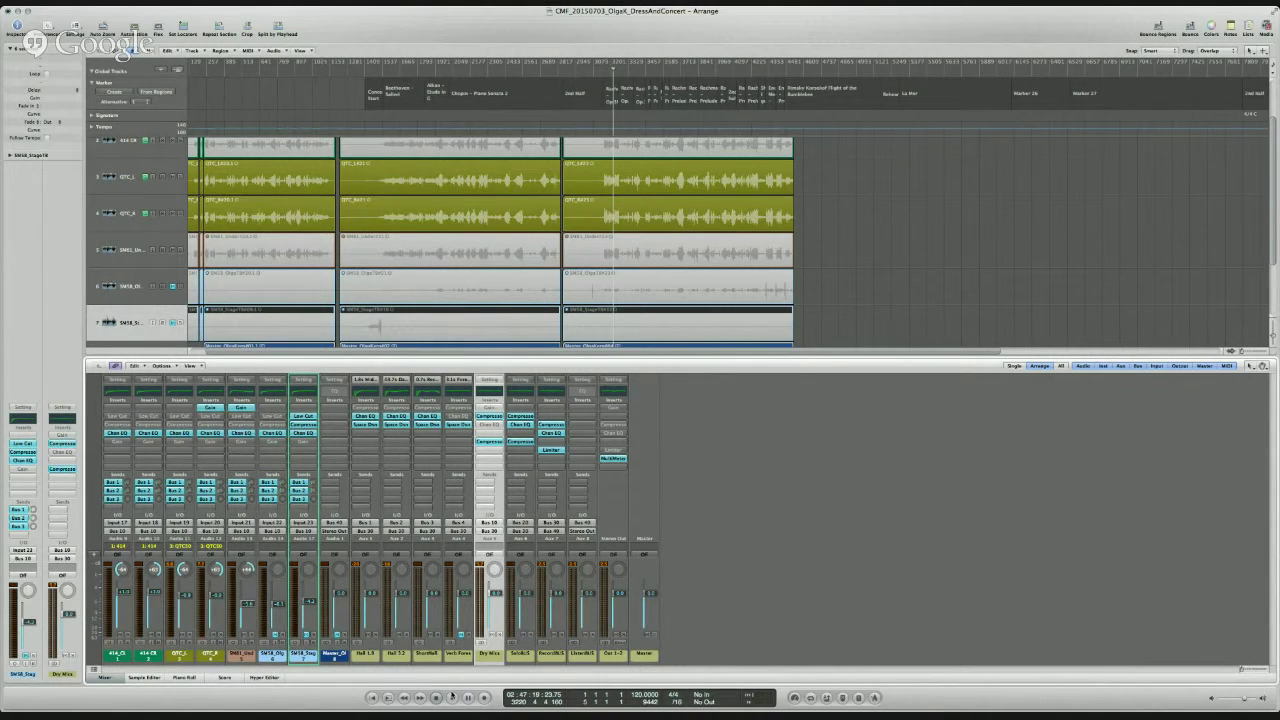
left_click(374, 659)
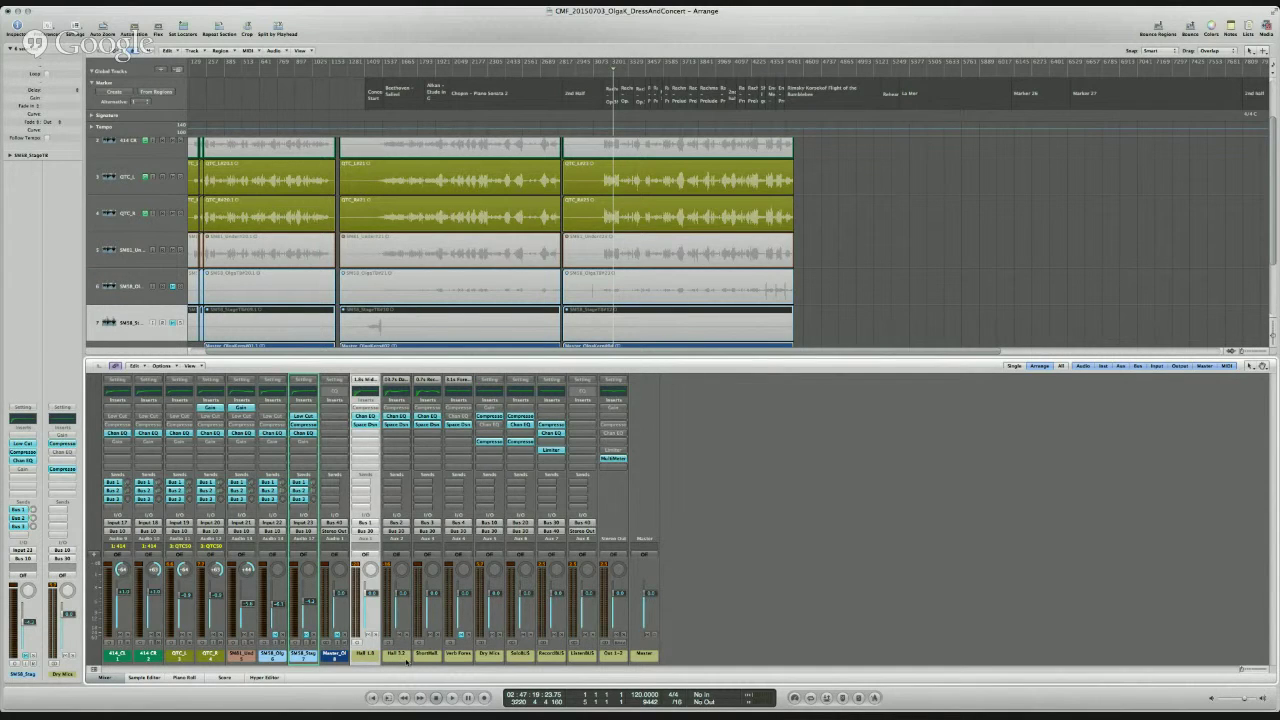
left_click(405, 660)
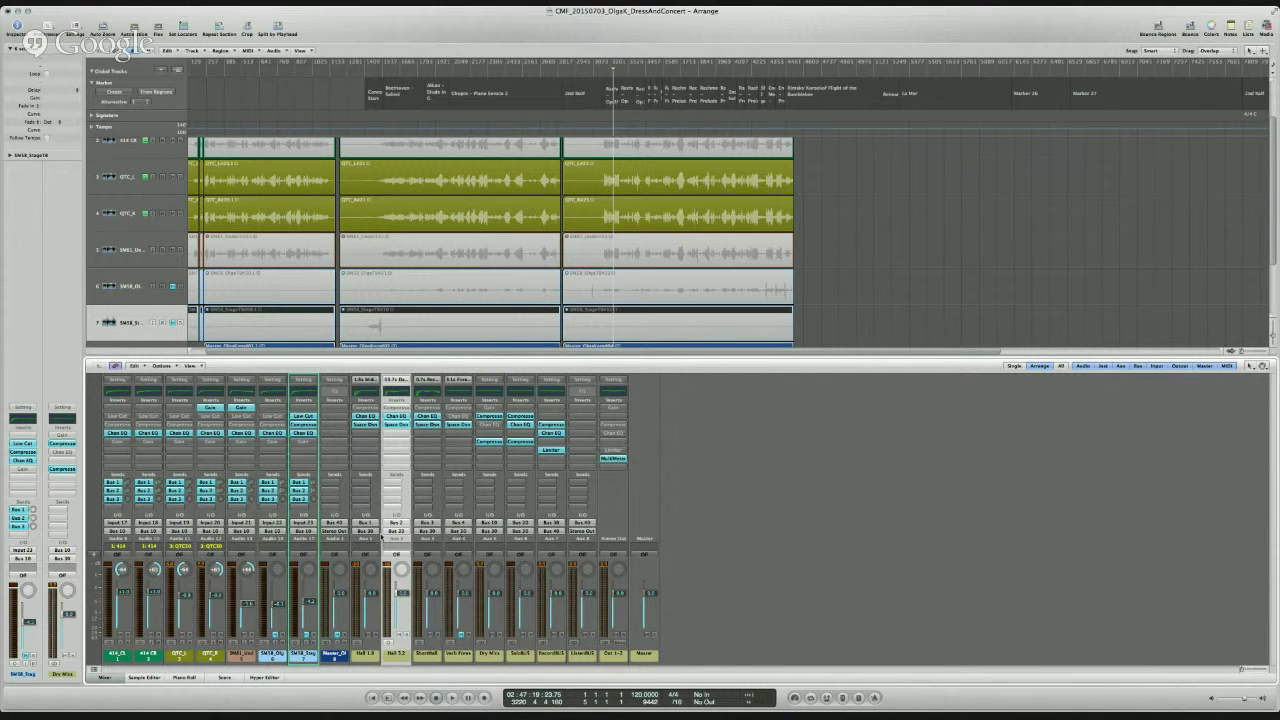
left_click(558, 657)
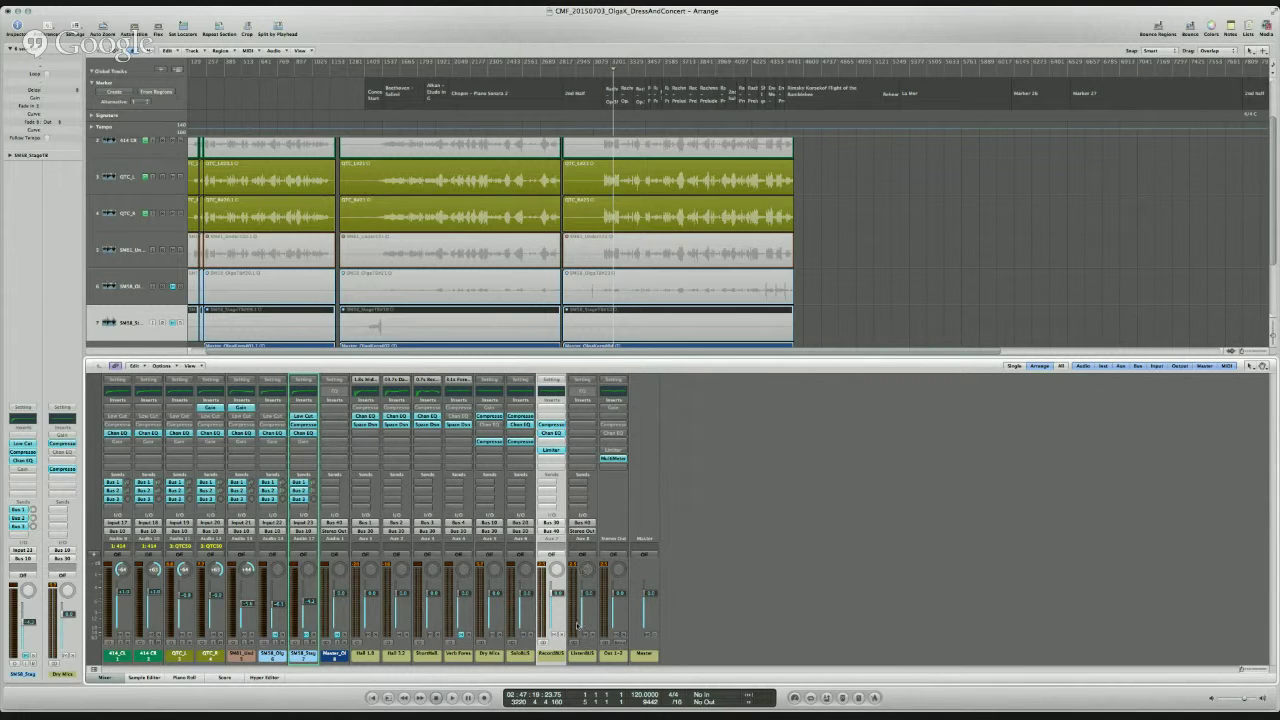
left_click(581, 656)
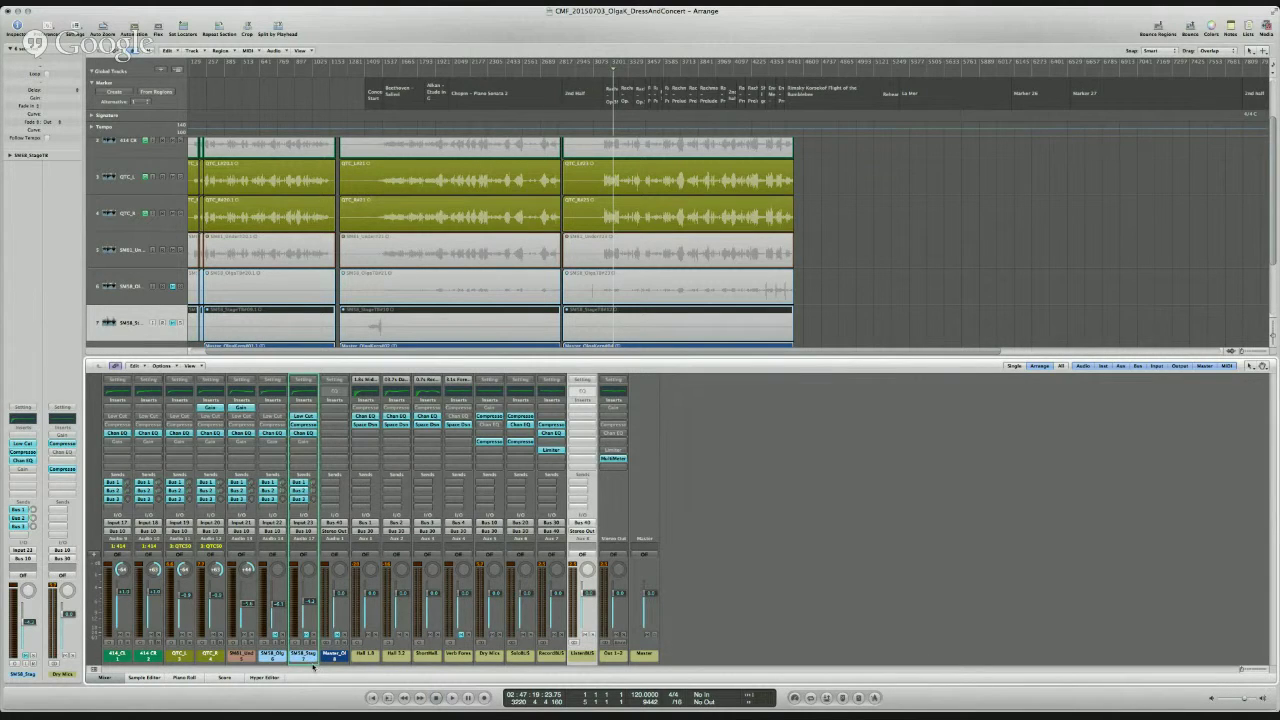
Review the signal routing by selecting the seven microphone channels, the reverb channels Hall 1.8 through StoneWall, and ListenBUS in turn.
left_click_drag(313, 667, 108, 667)
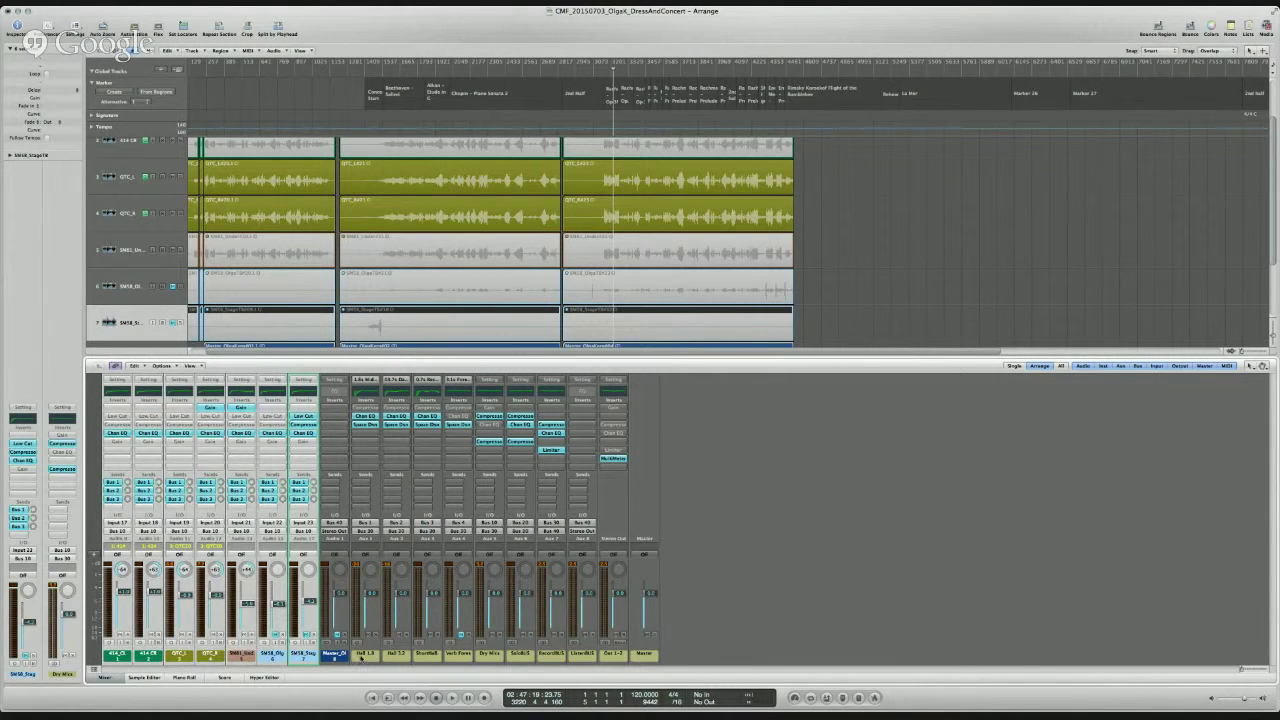
left_click(362, 656)
left_click_drag(365, 667, 427, 660)
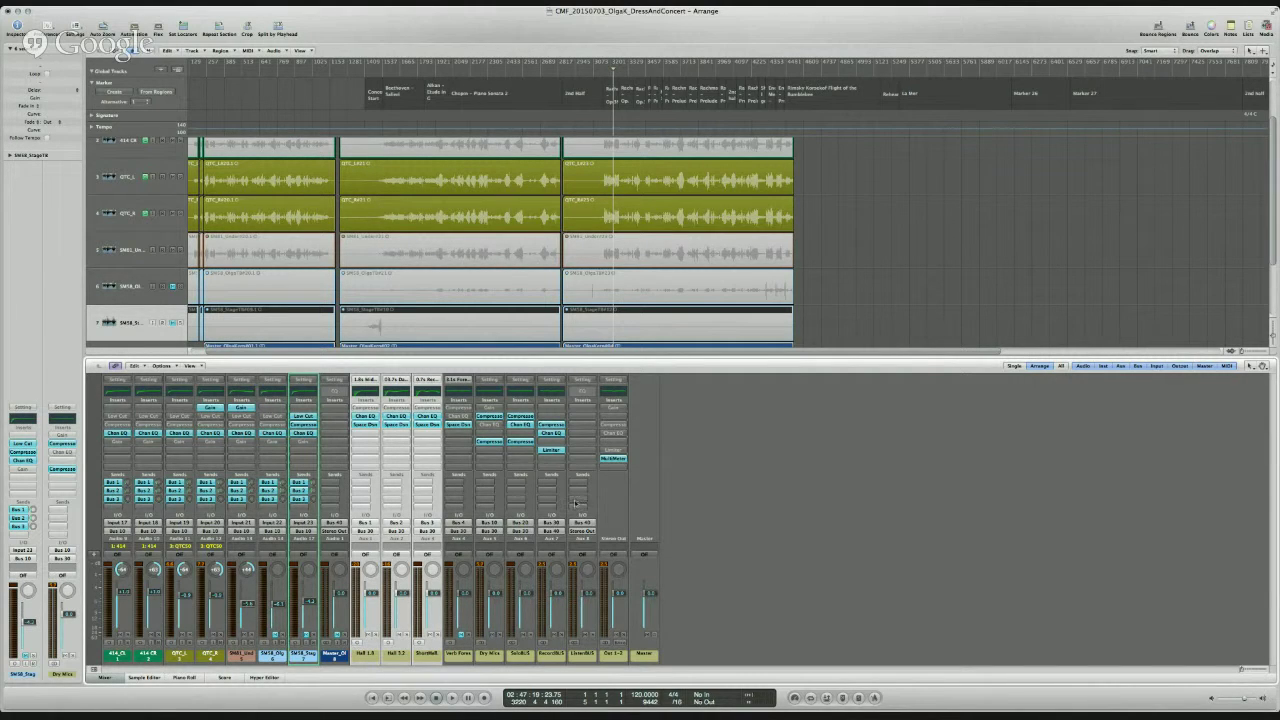
left_click(584, 658)
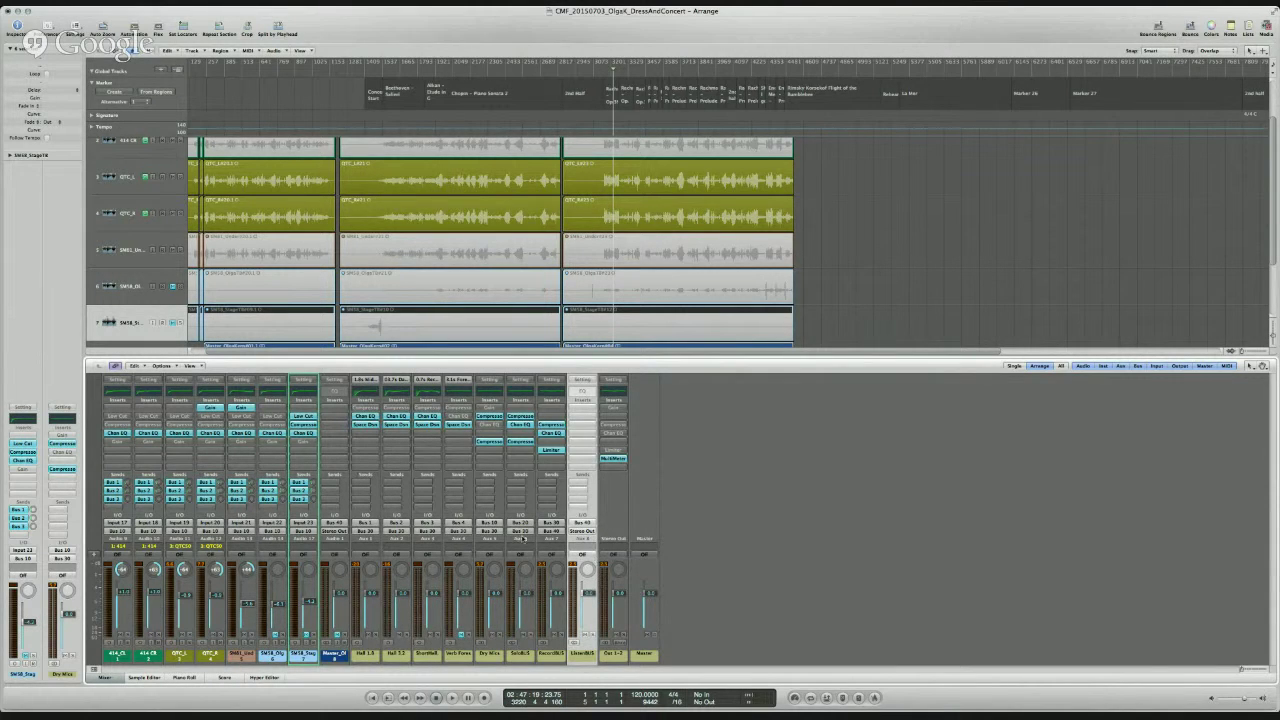
Select the Master recording track and compare its waveform with those of the individual microphone tracks.
left_click(334, 656)
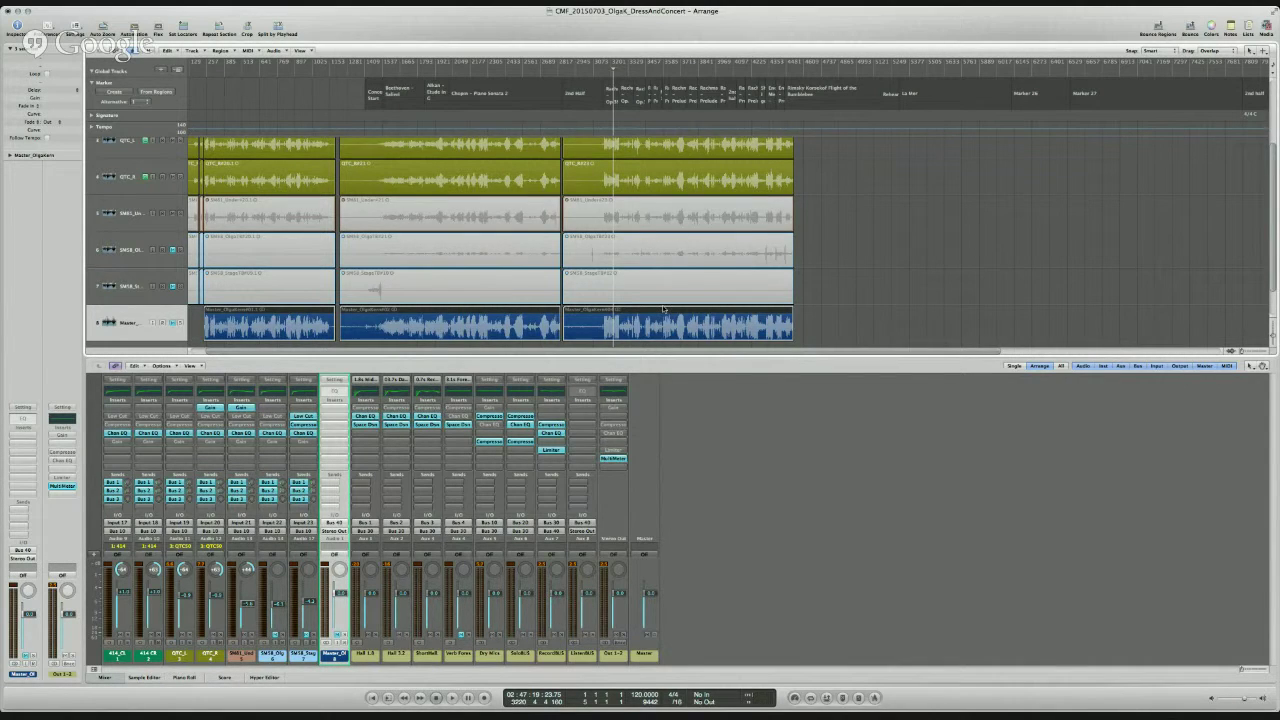
key("z")
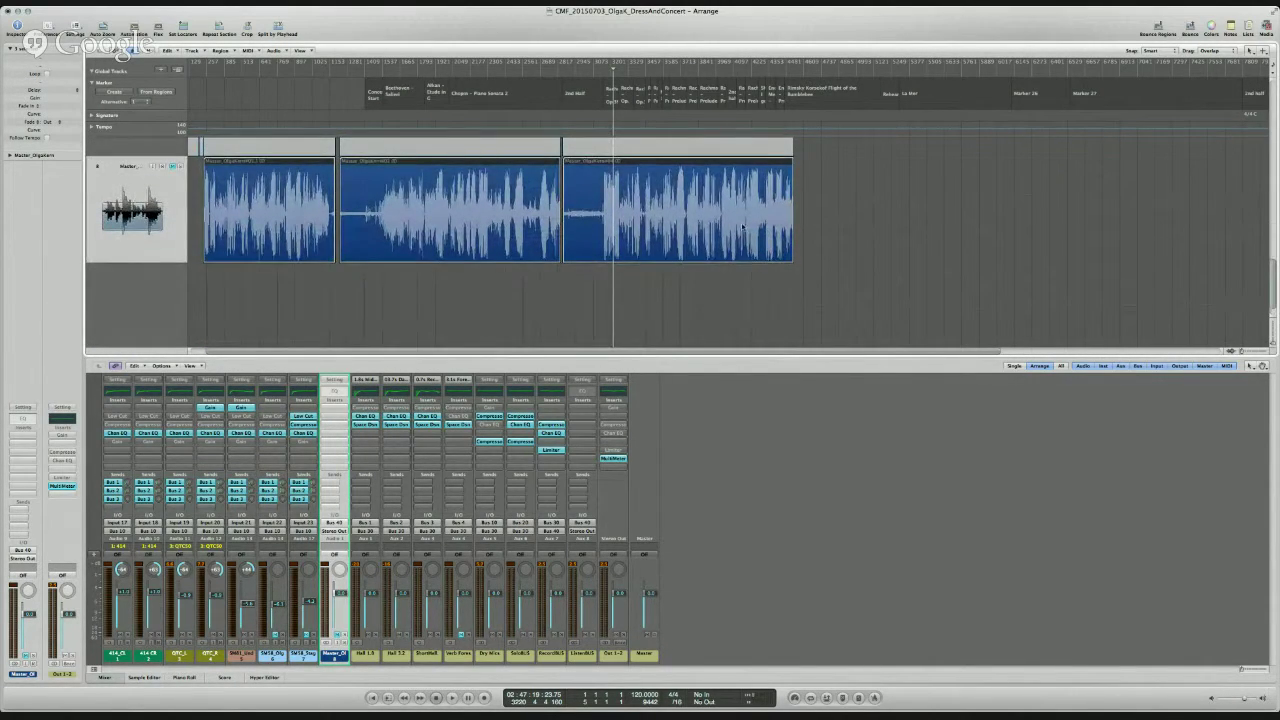
scroll(730, 230, "down", 3)
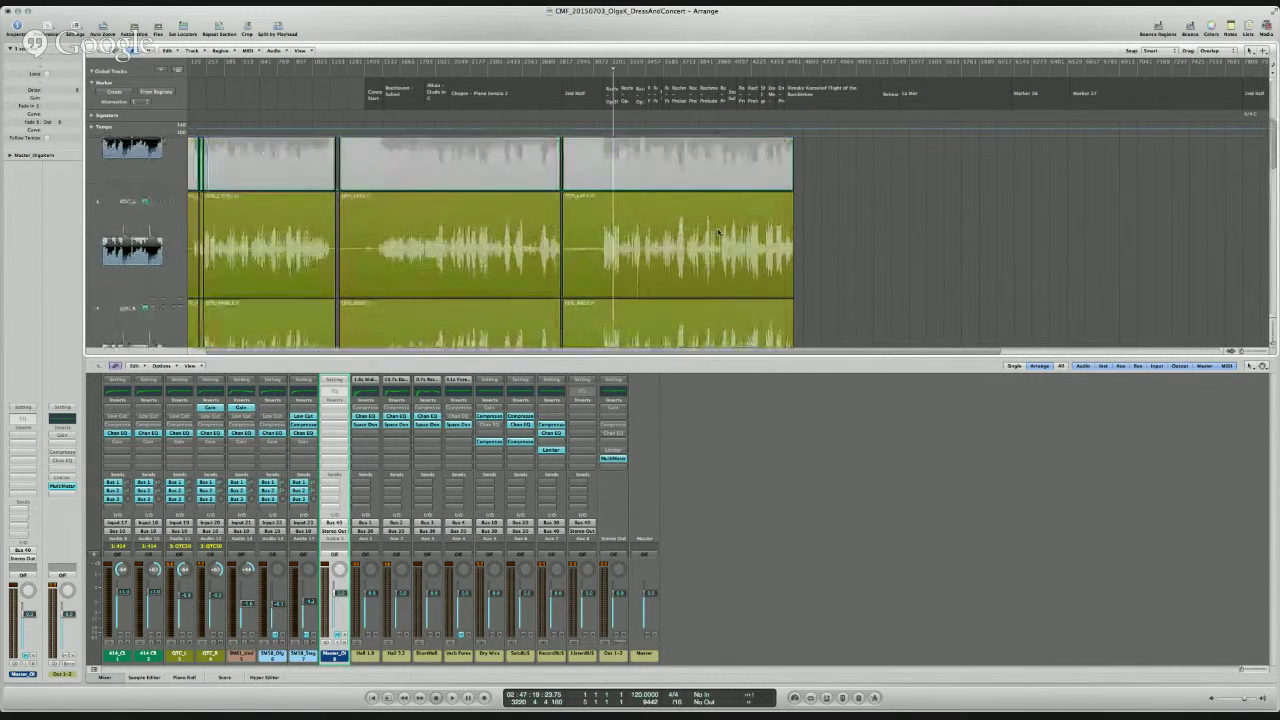
scroll(720, 230, "down", 2)
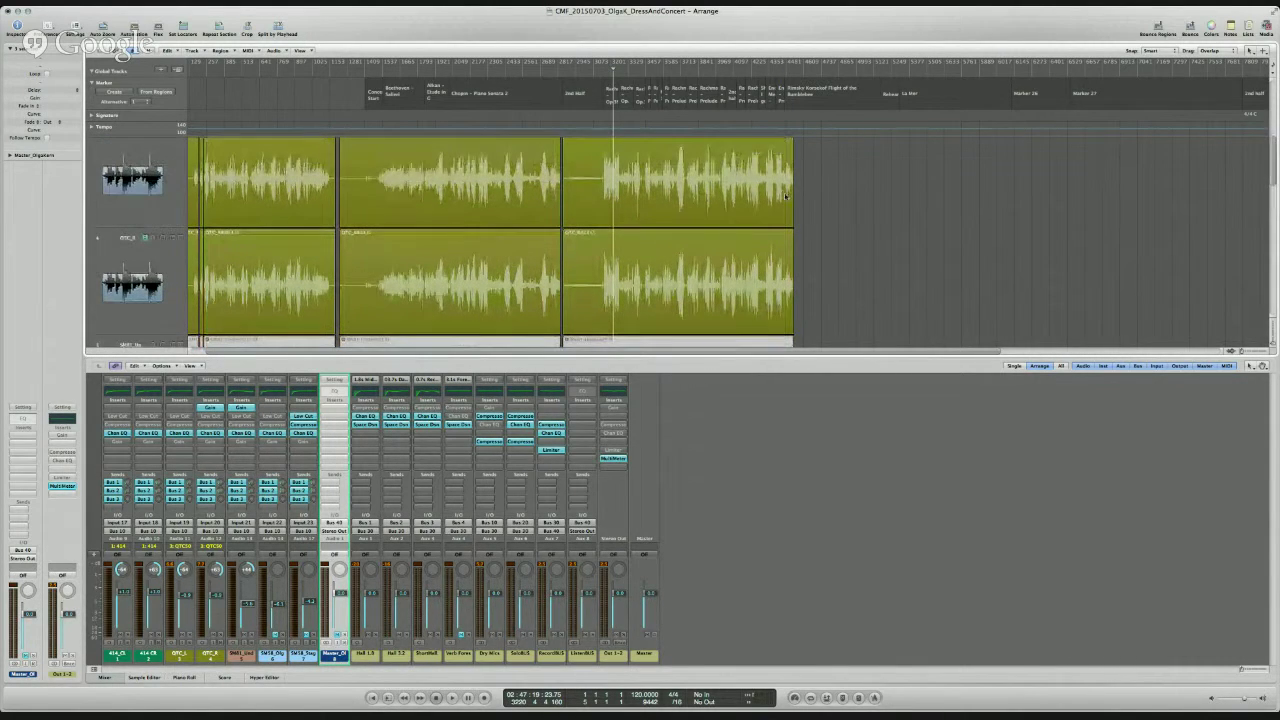
scroll(790, 203, "down", 3)
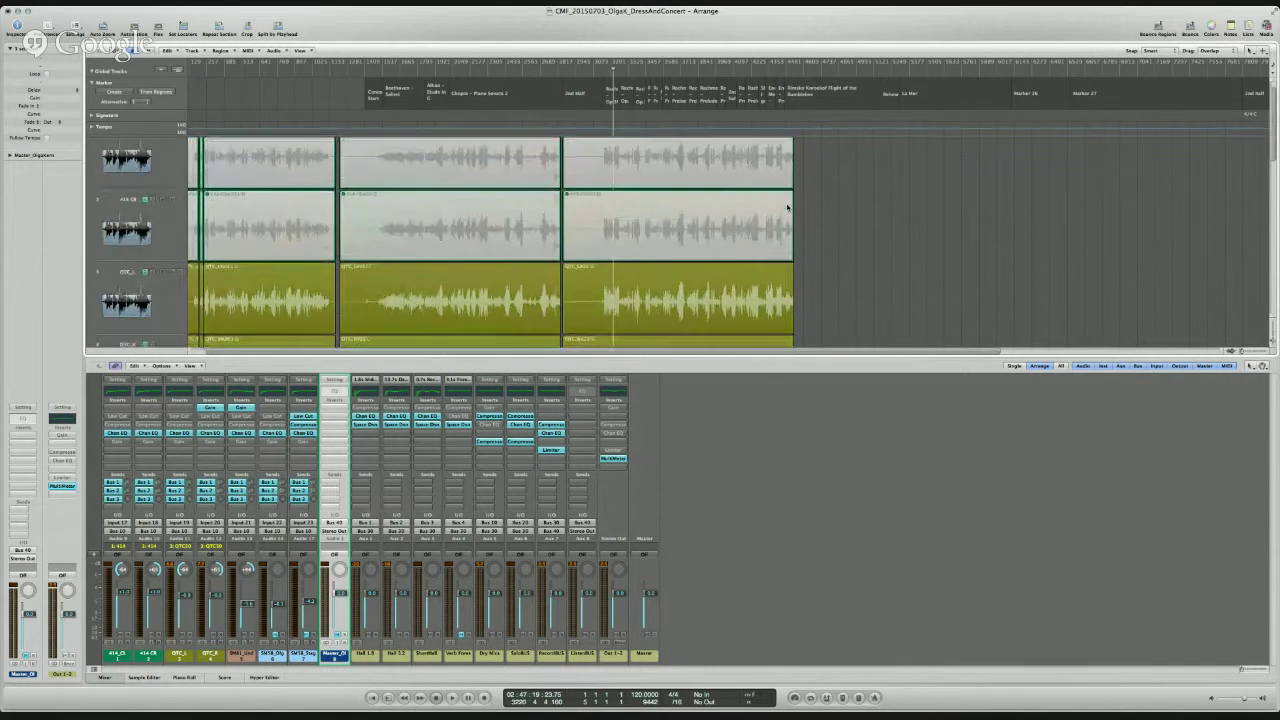
scroll(787, 207, "down", 3)
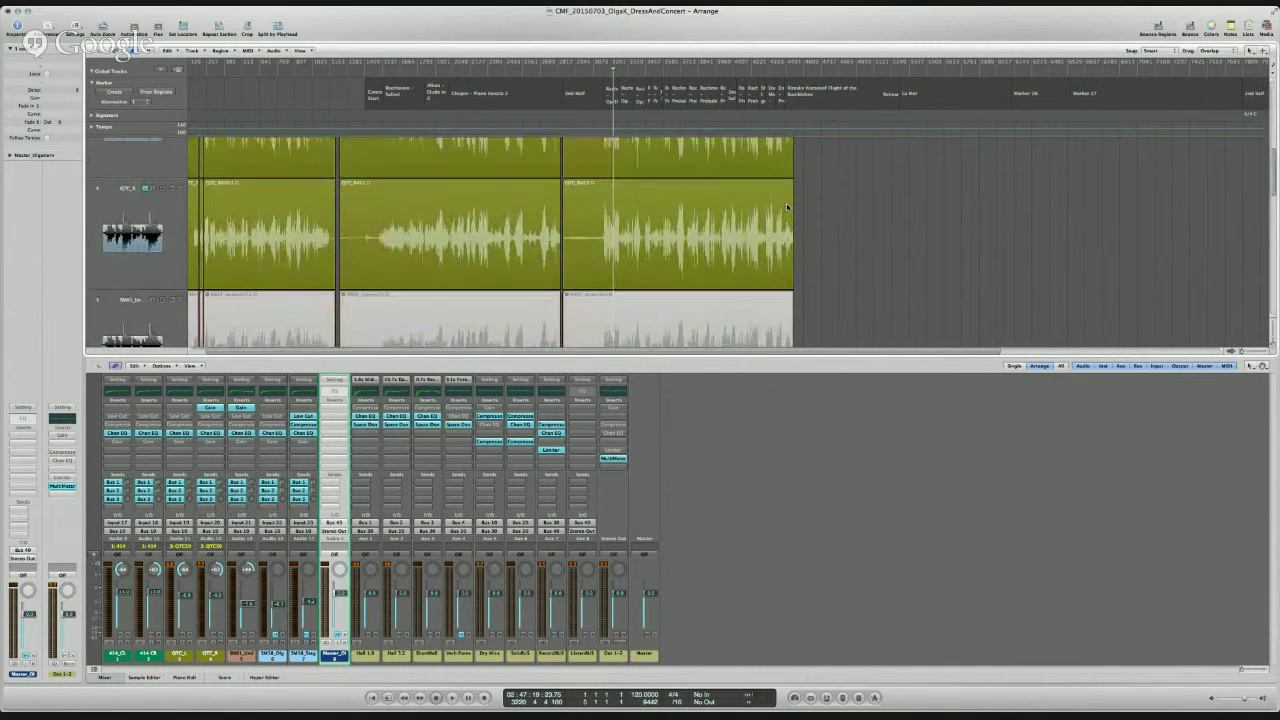
scroll(787, 207, "down", 3)
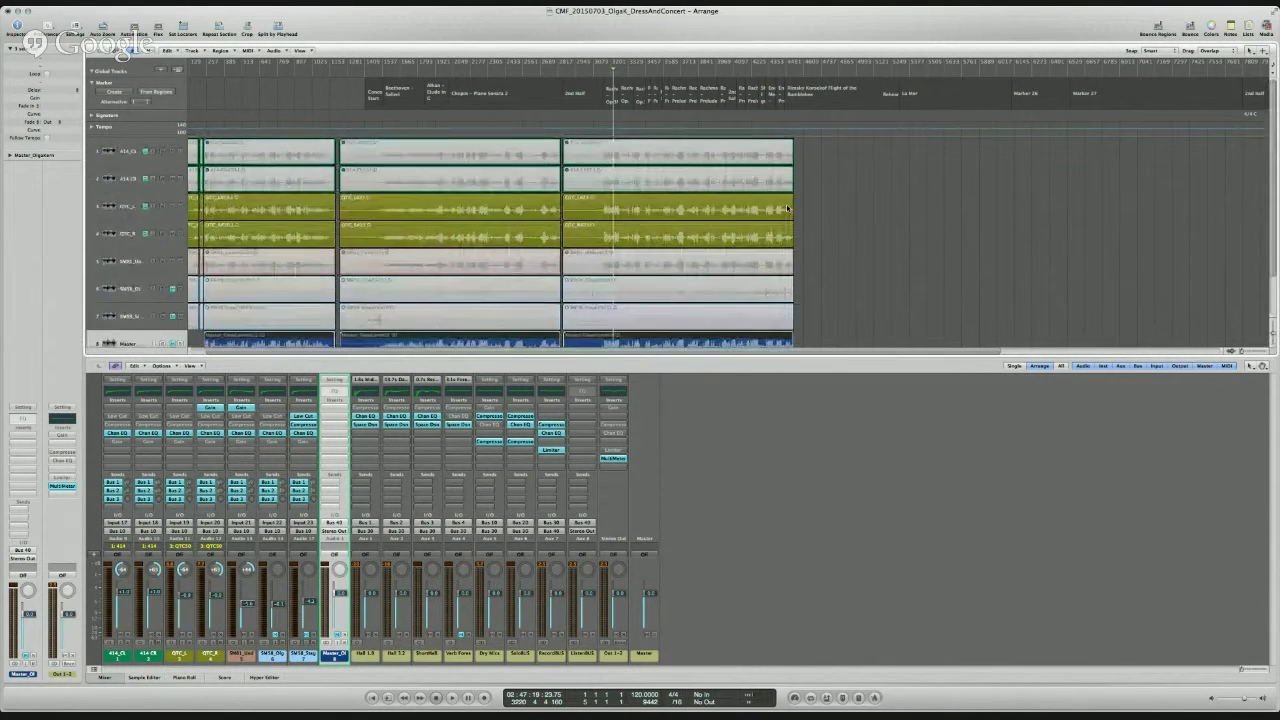
Select the last QTC_L and QTC_R regions and play back a passage of the concert while watching the mixer meters.
left_click(670, 237, "shift")
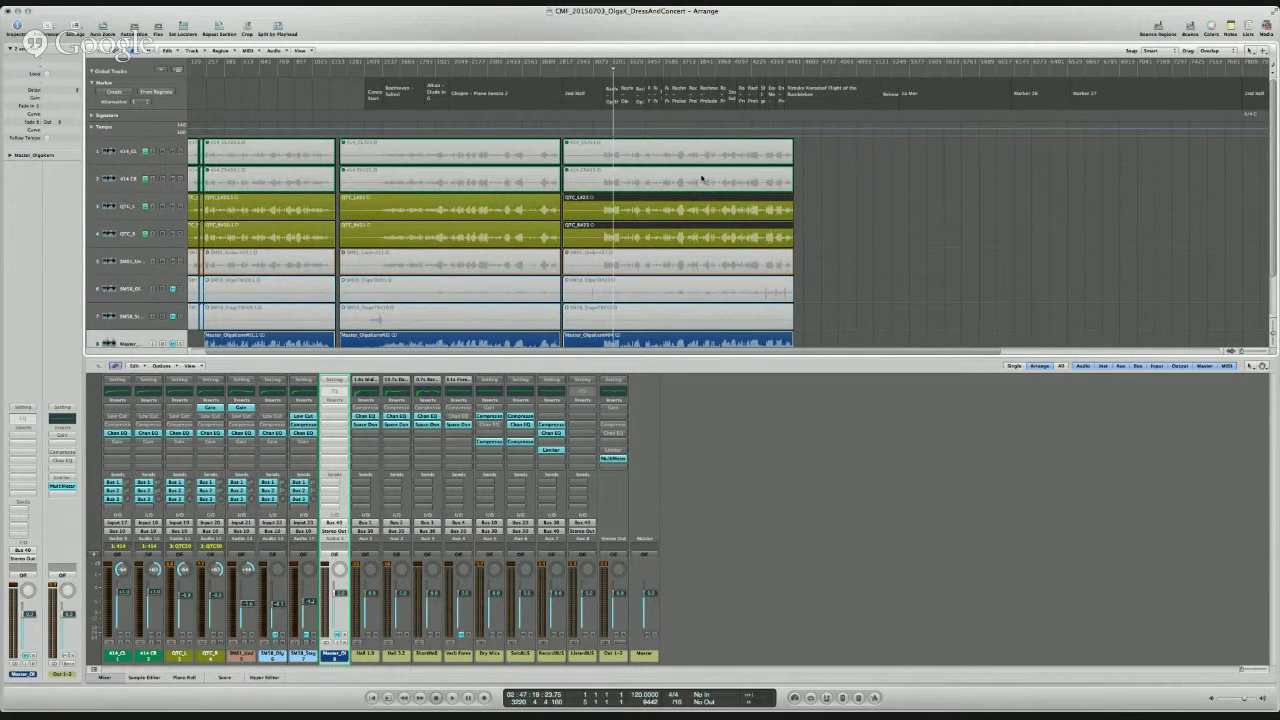
key("space")
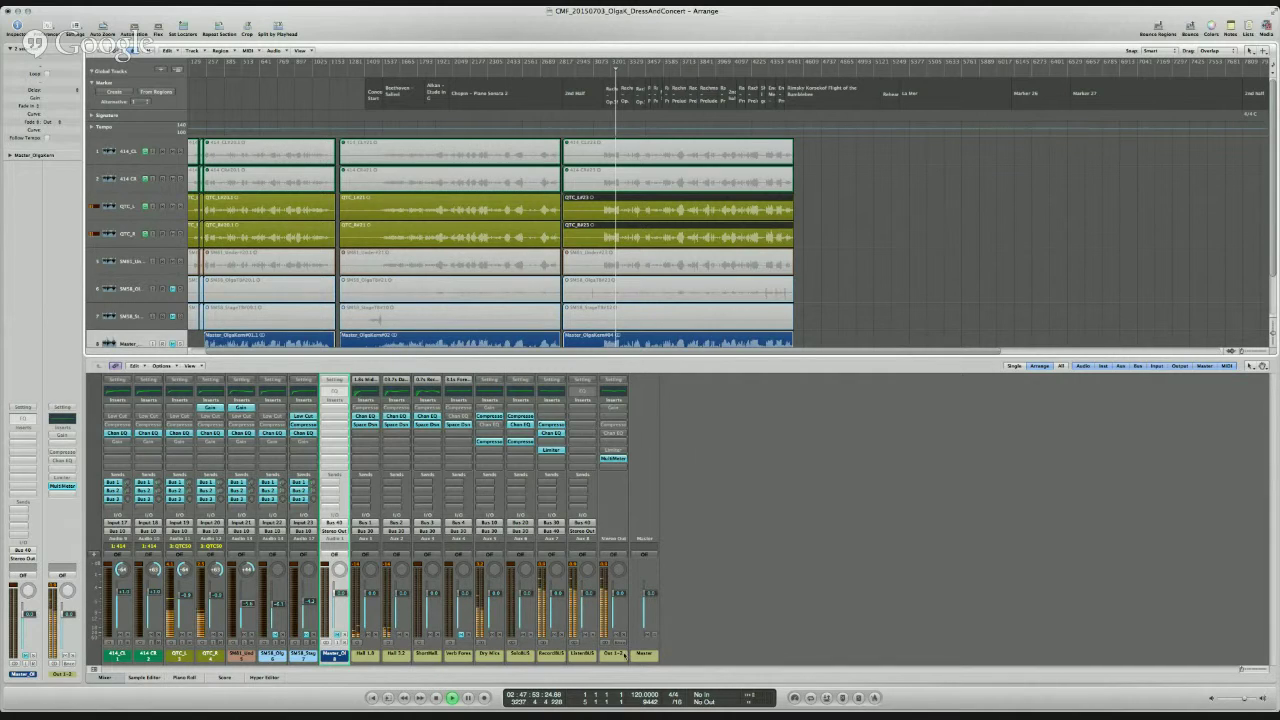
key("space")
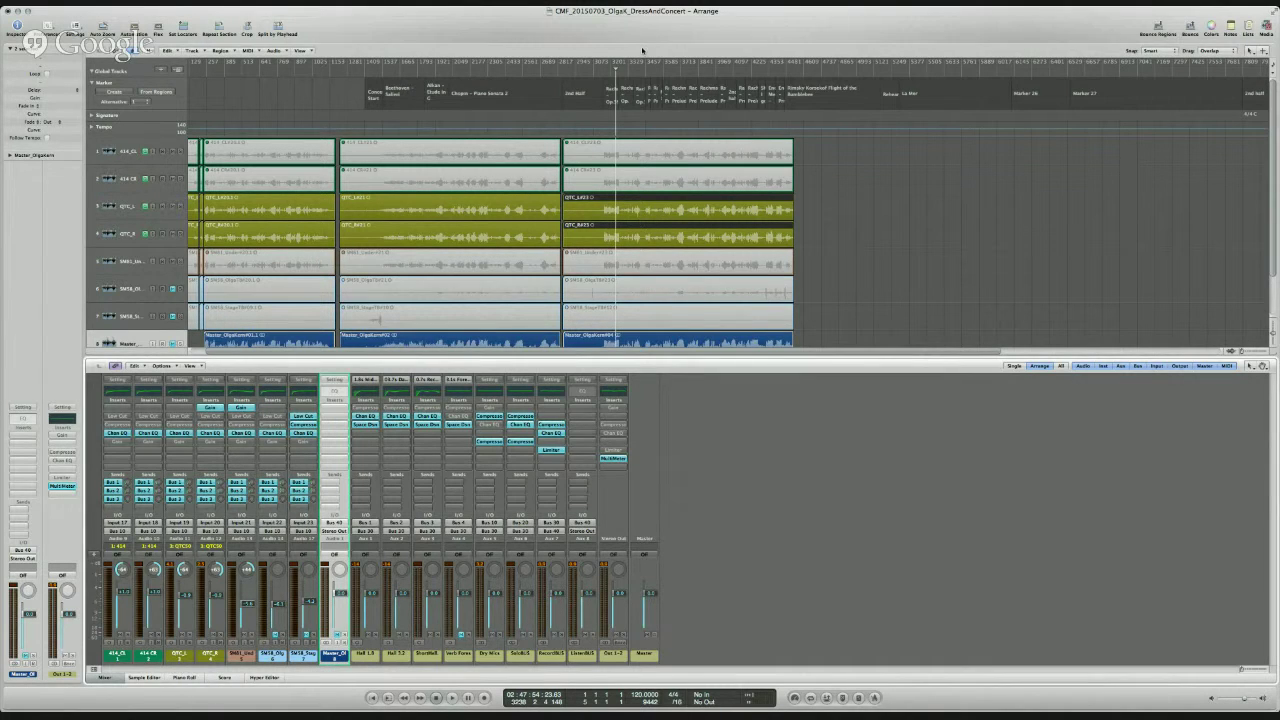
Examine the piece markers in the enlarged timeline, selecting the Beethoven, Alkan and Chopin - Piano Sonata 2 markers in turn.
key("super+Right")
key("super+Right")
key("super+Right")
key("super+Right")
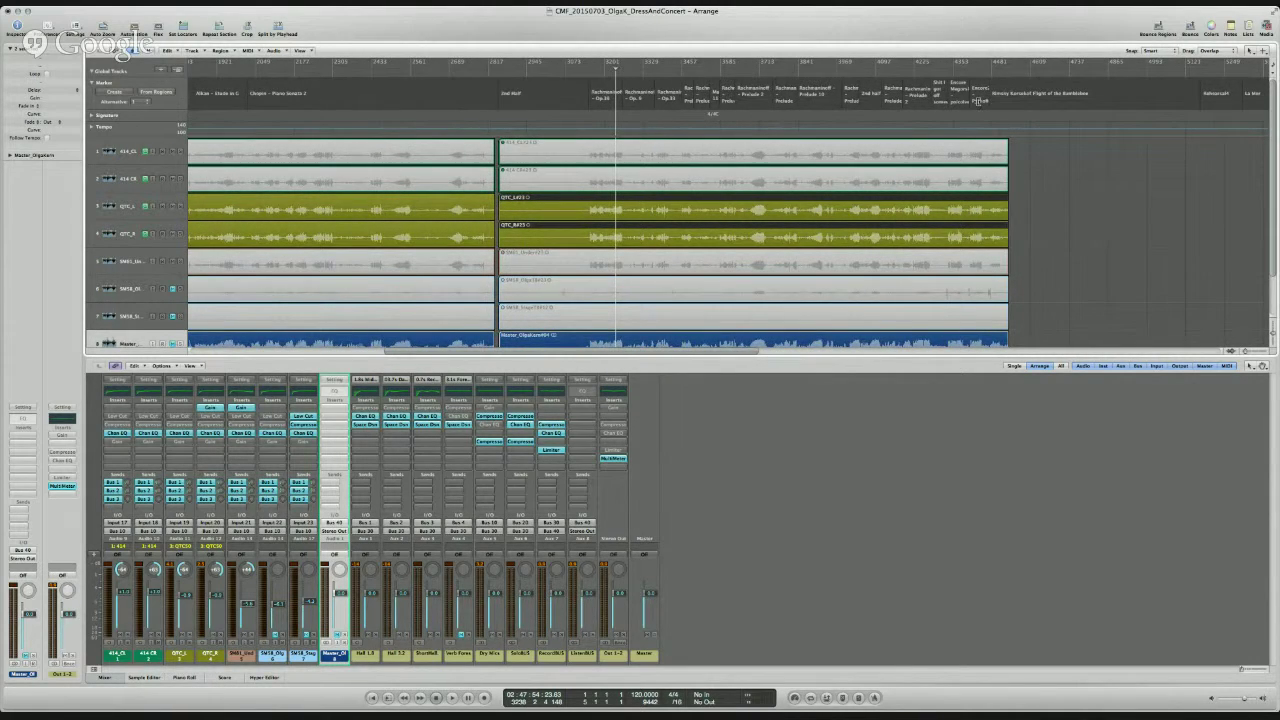
scroll(455, 149, "left", 5)
scroll(455, 149, "left", 2)
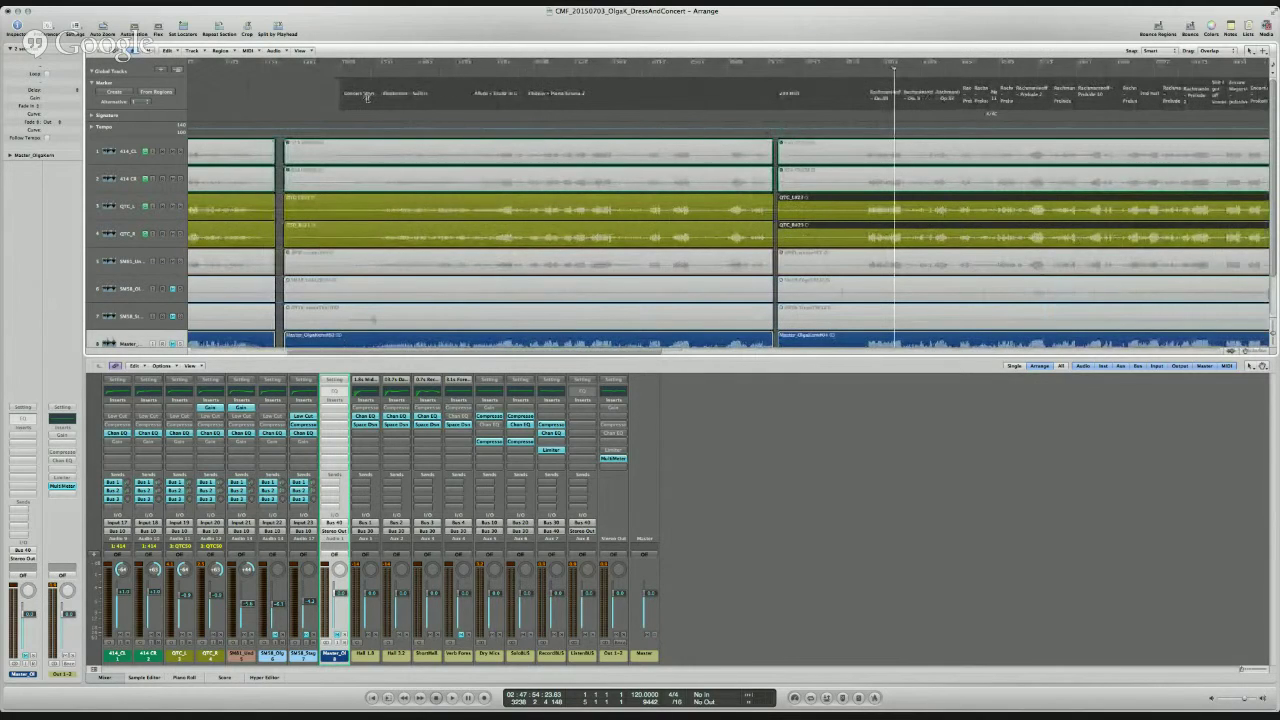
left_click(398, 99)
left_click(499, 103)
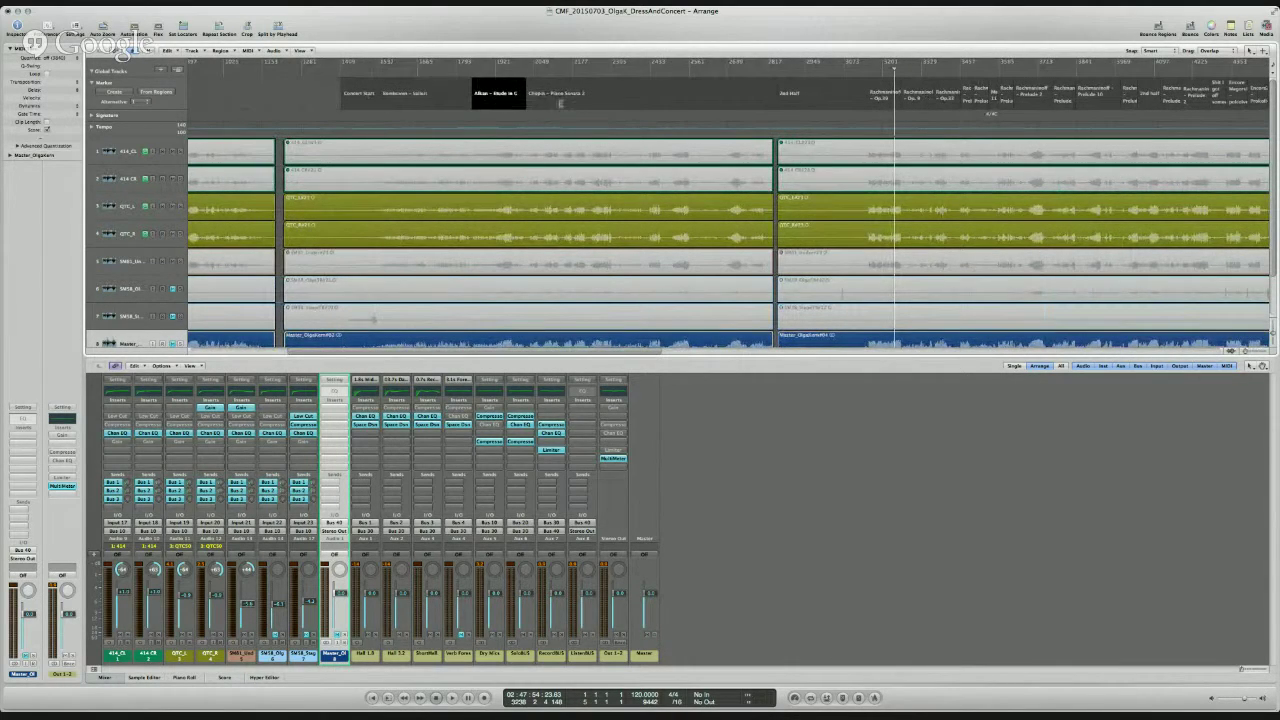
left_click(563, 102)
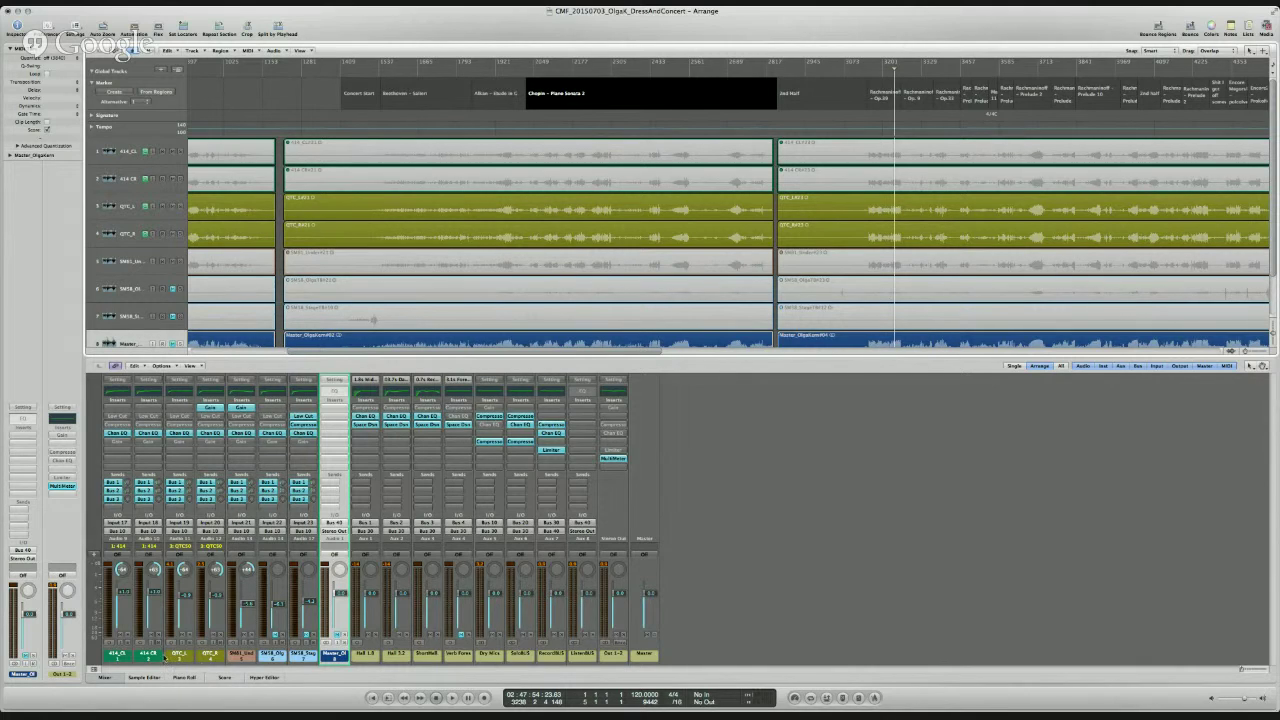
Select the QTC_R and QTC_L channels in turn and look over the recorded regions up to the end of the concert.
left_click(189, 657)
left_click(210, 656)
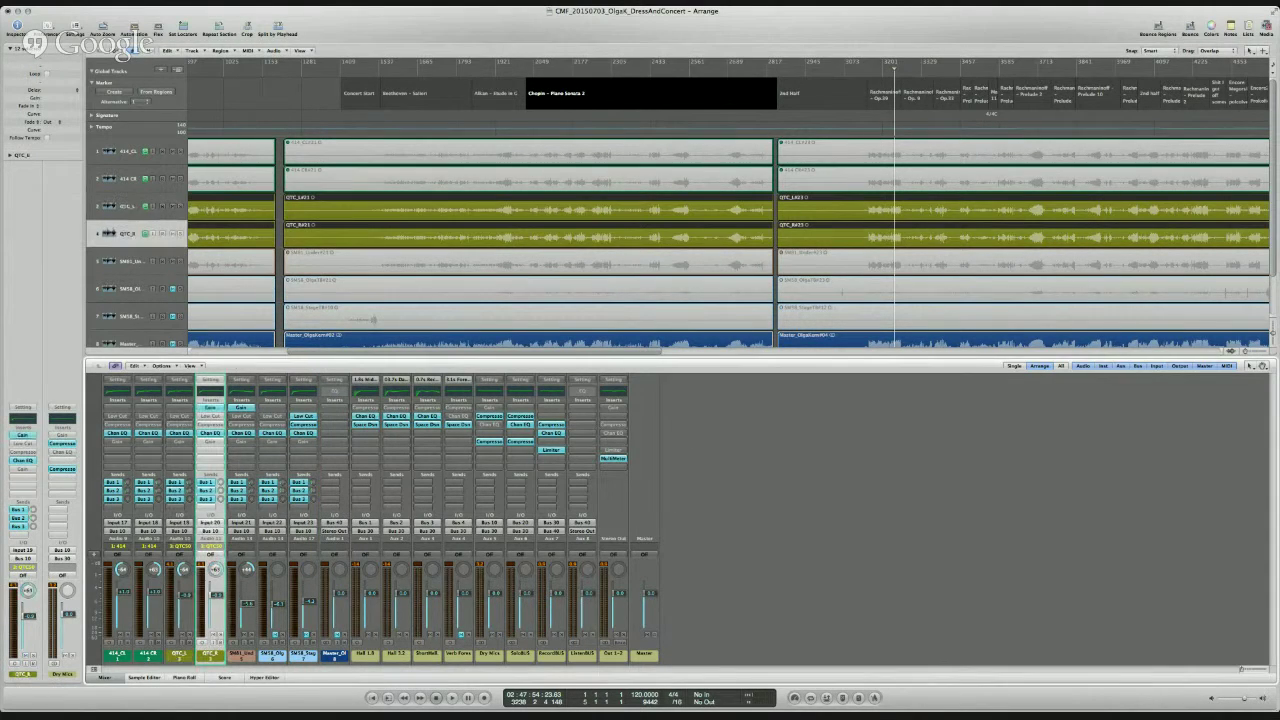
left_click(180, 657)
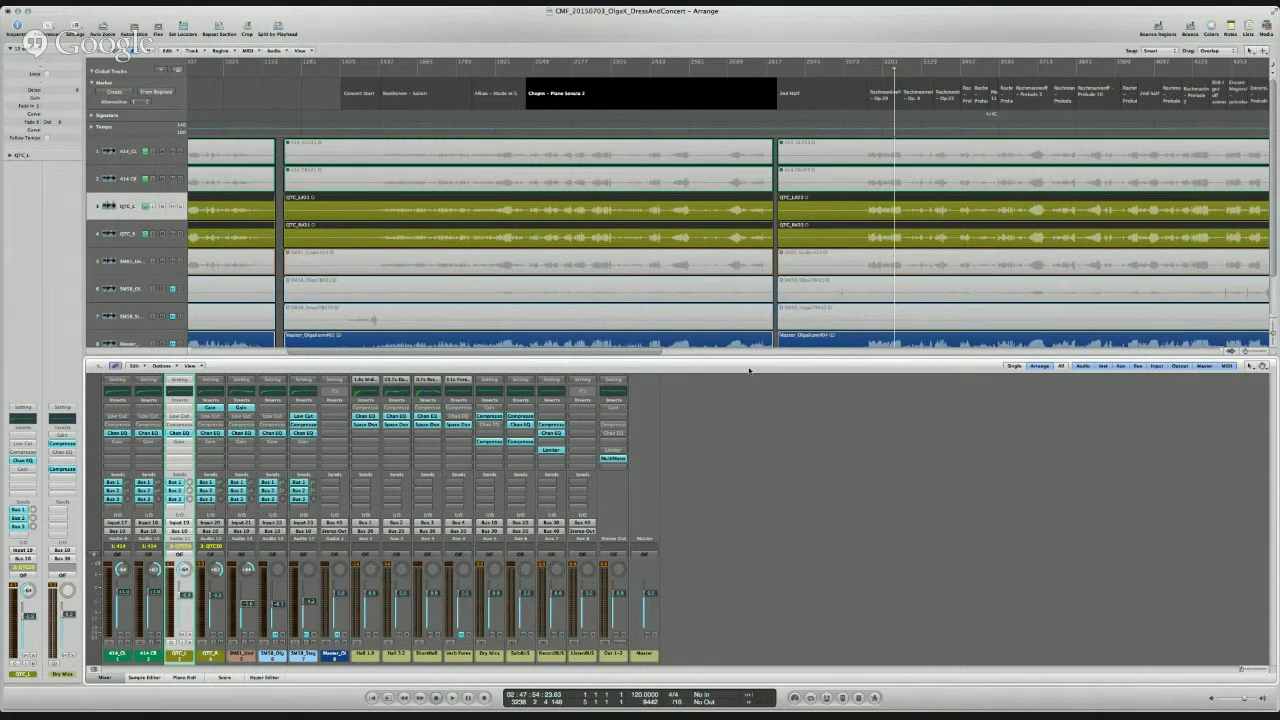
scroll(742, 335, "down", 2)
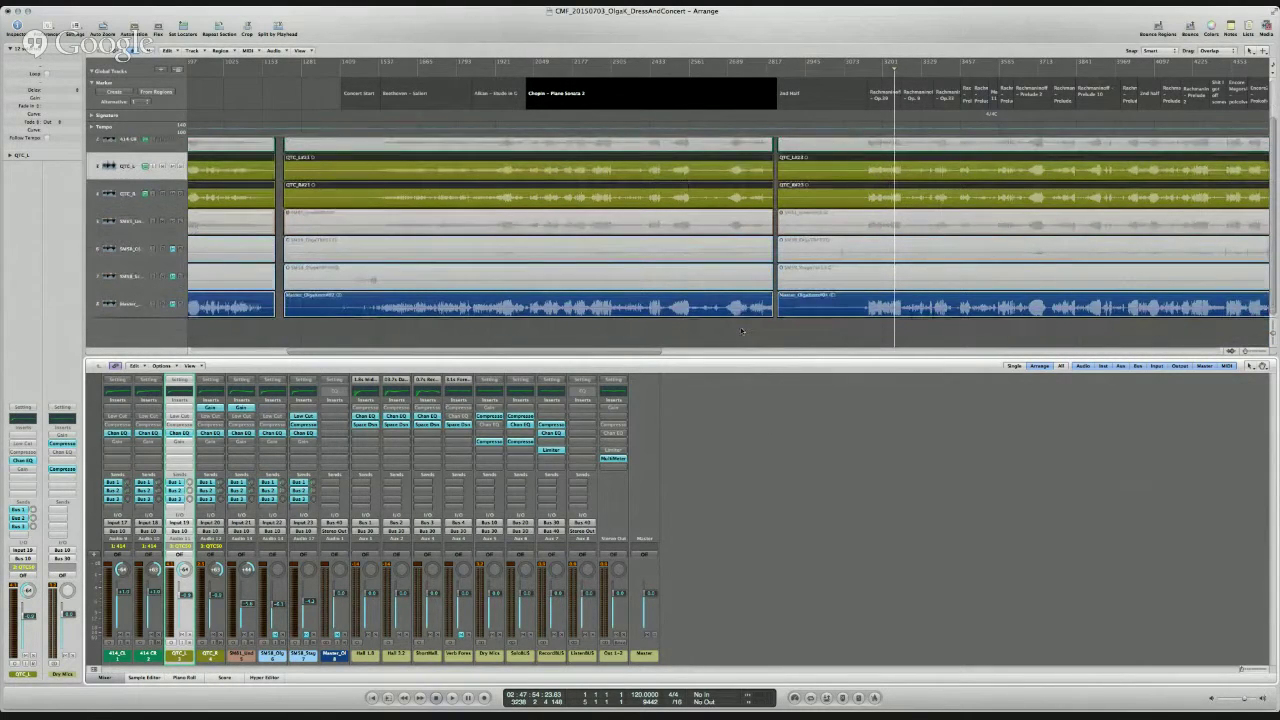
scroll(742, 331, "up", 1)
scroll(800, 320, "right", 10)
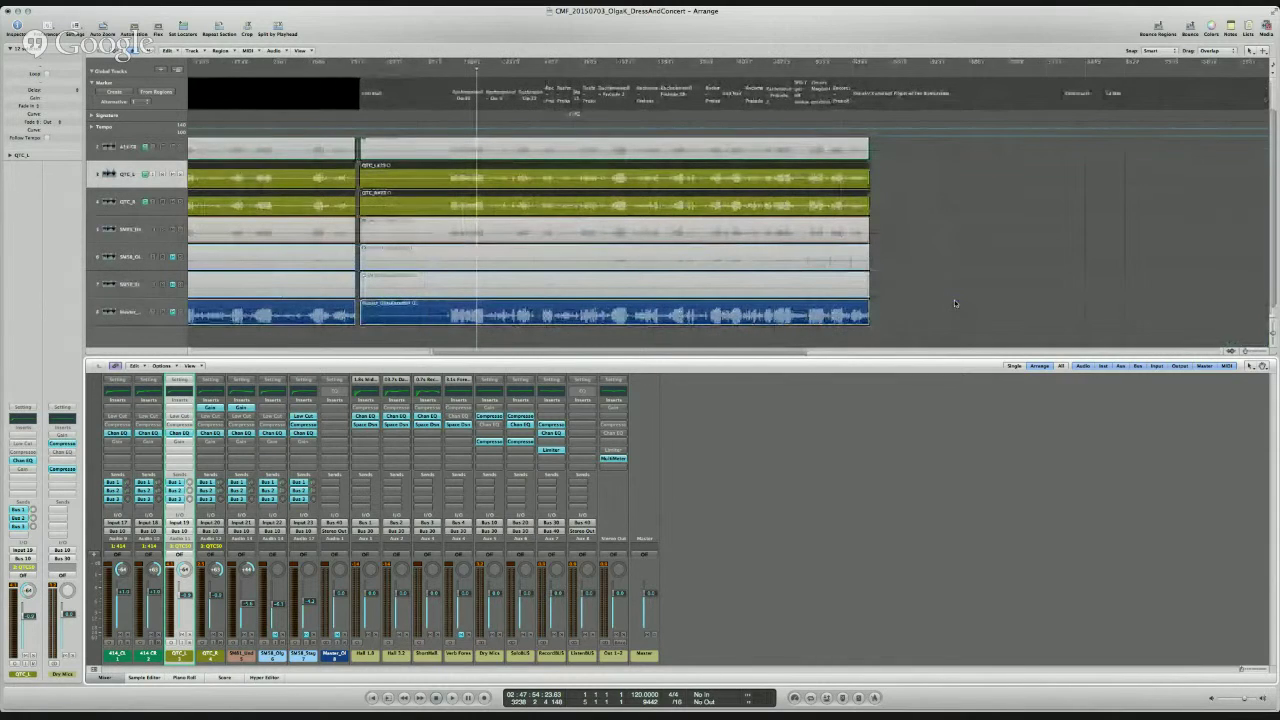
scroll(820, 278, "up", 1)
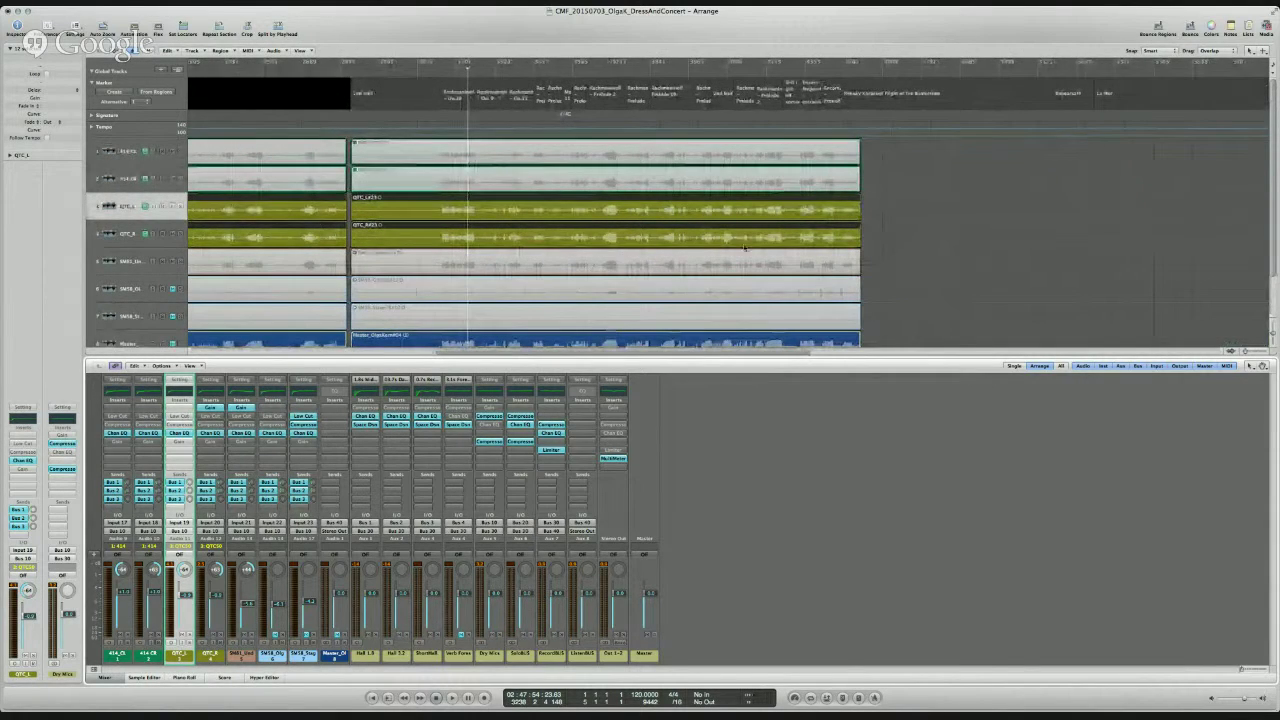